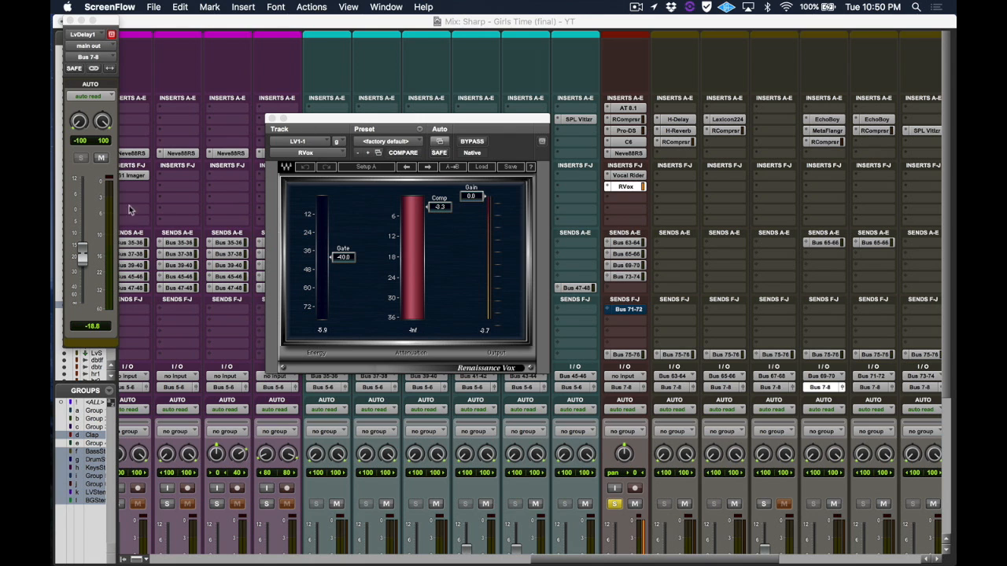
Try a gate of -41.1 and compression of -5.6 in RVox on LV1-1, and undo these changes.
drag(353, 256, 354, 258)
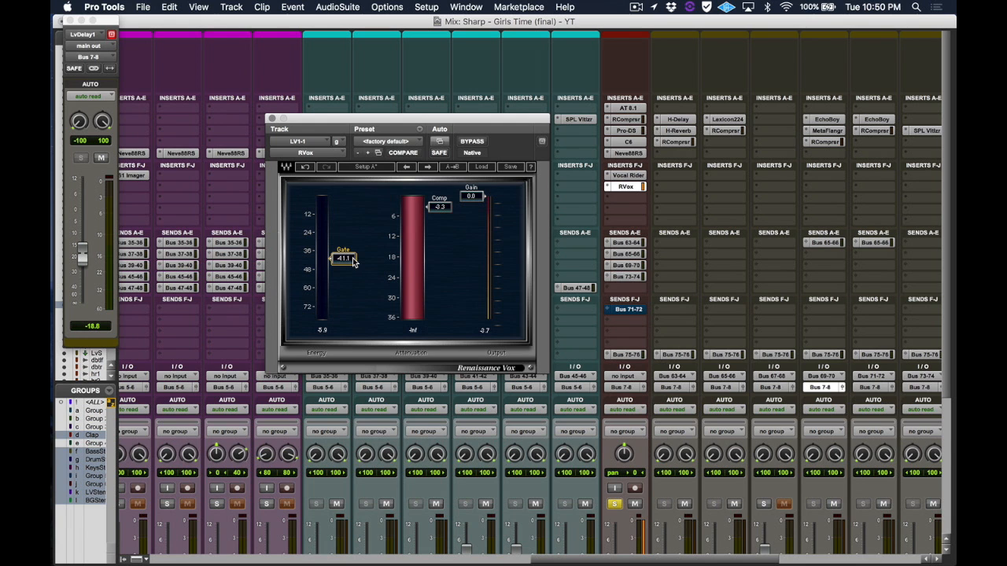
click(447, 211)
drag(446, 211, 446, 221)
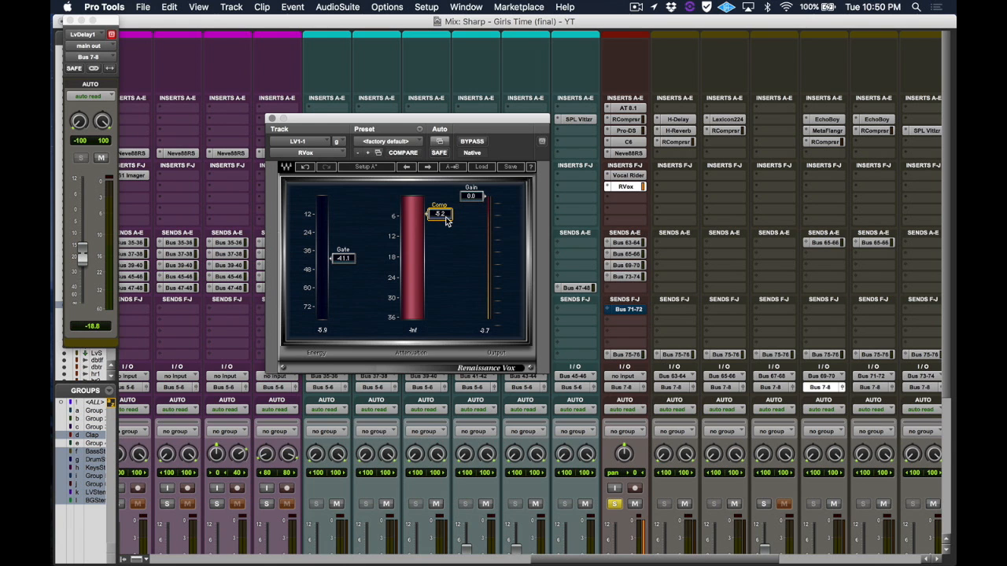
drag(471, 196, 471, 196)
click(308, 169)
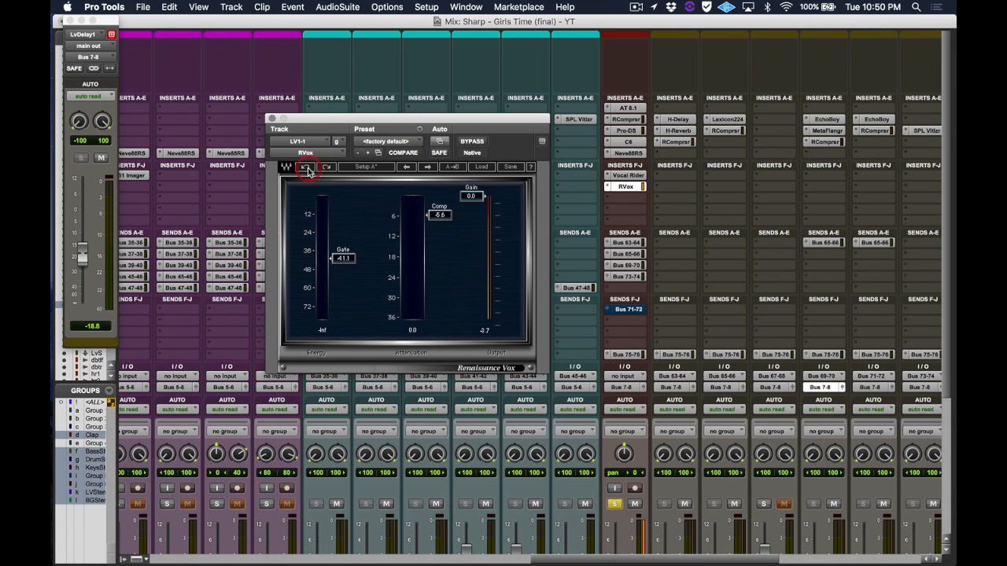
click(307, 169)
click(307, 168)
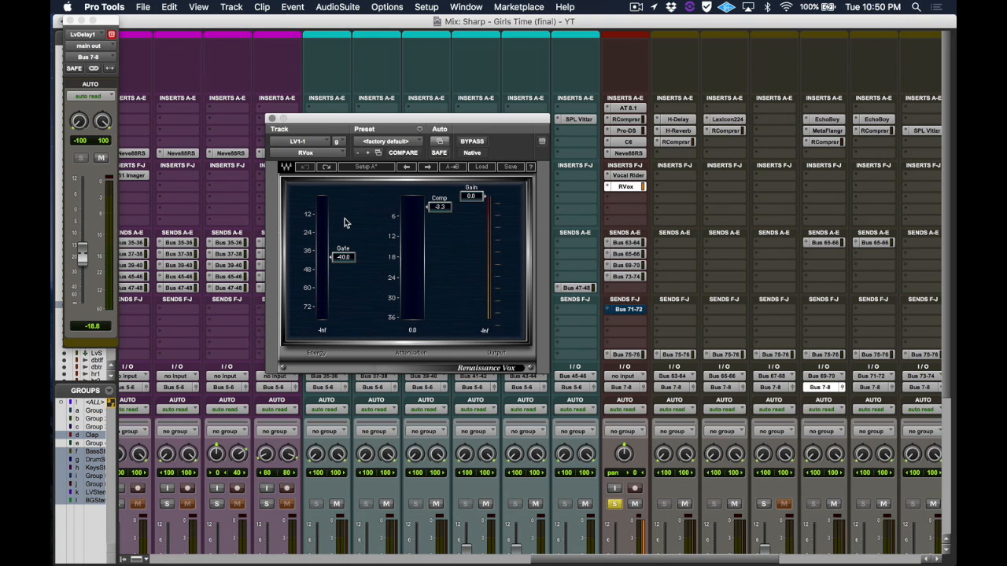
Compare the lead vocal with RVox bypassed and active, leaving the plug-in active.
click(472, 142)
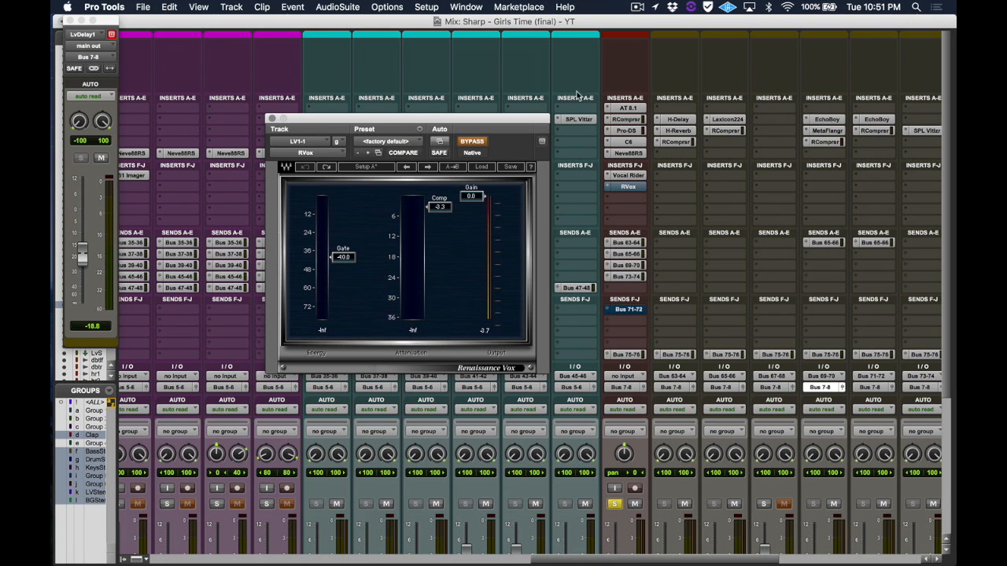
click(475, 144)
click(475, 145)
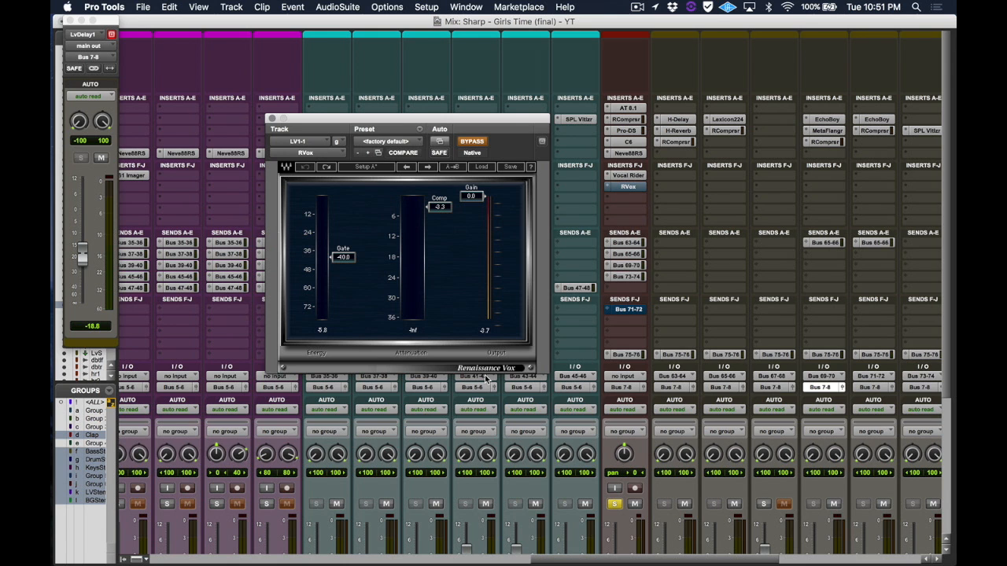
click(471, 141)
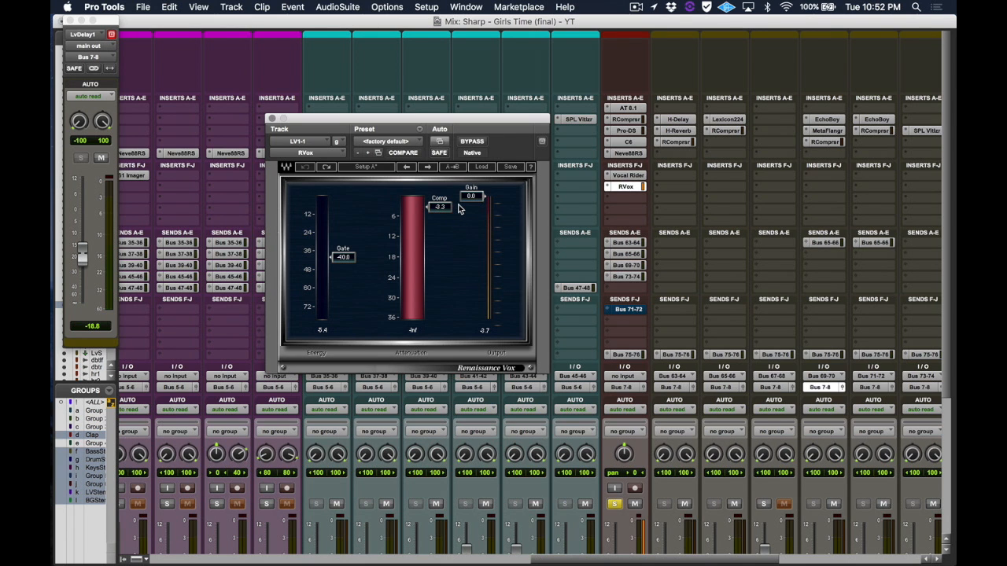
Try lowering the RVox gate threshold to its minimum, and undo the change.
drag(343, 258, 343, 318)
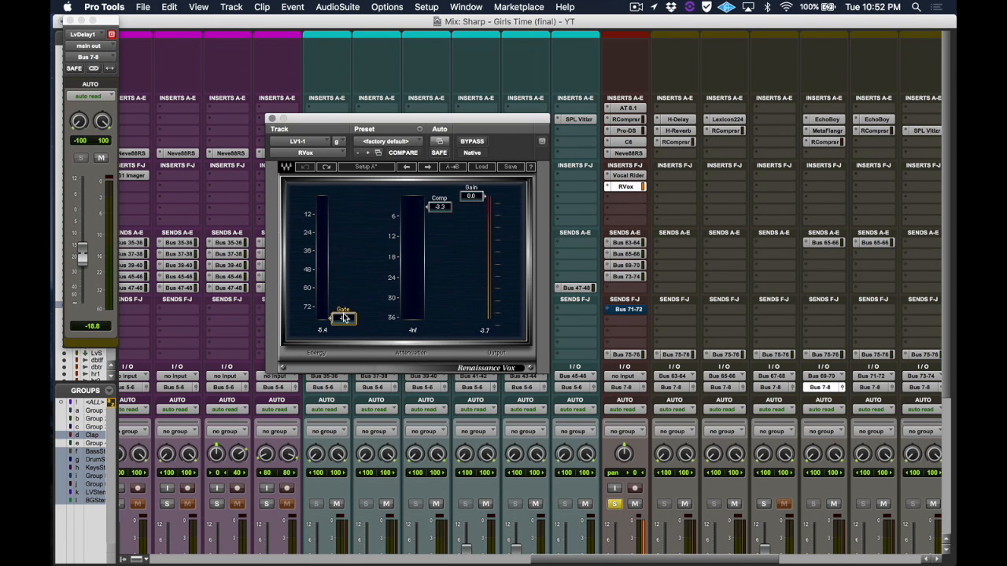
click(306, 167)
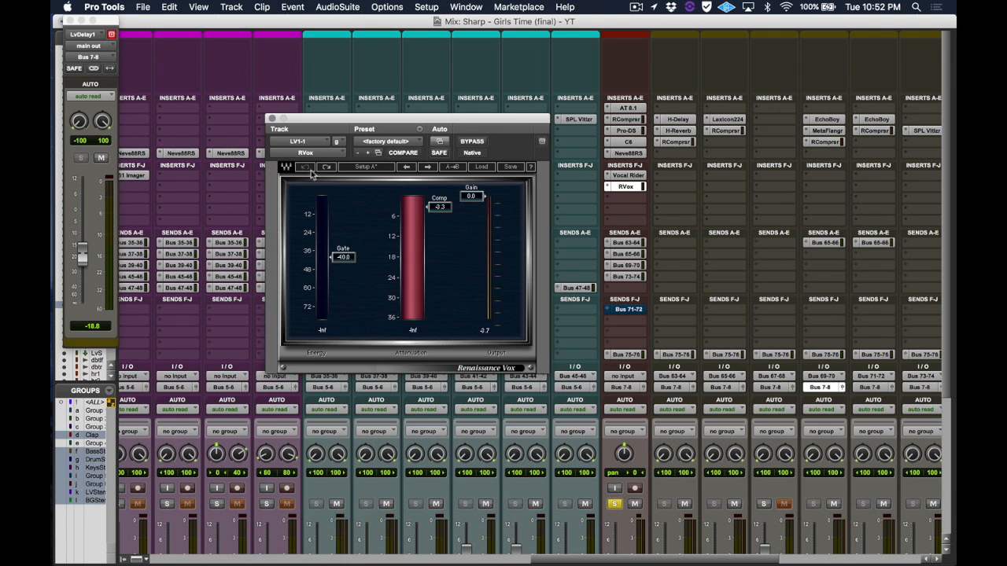
Switch RVox to Setup B and set its gate threshold to -35.
click(355, 169)
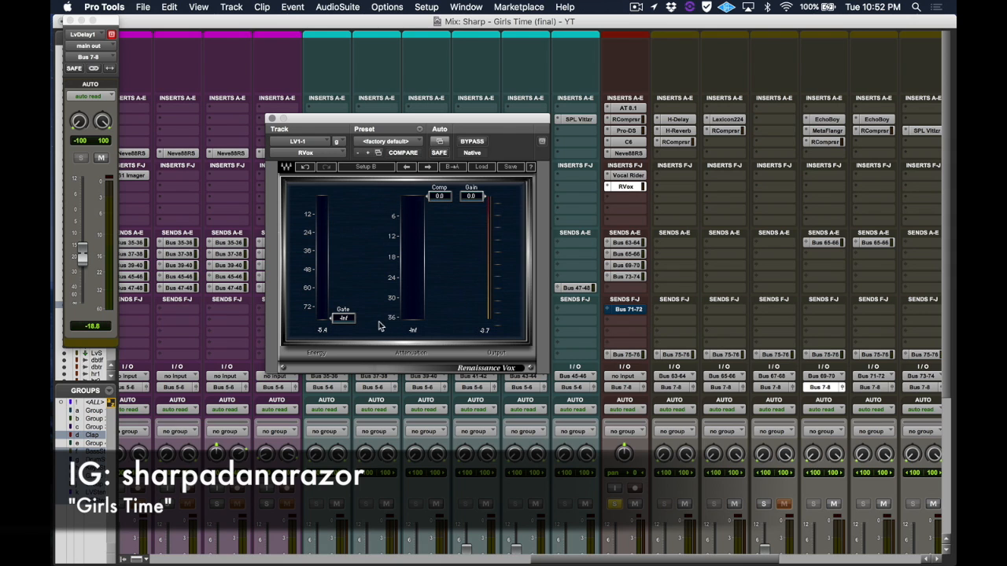
drag(349, 322, 349, 263)
double_click(351, 262)
text(-35)
key(Return)
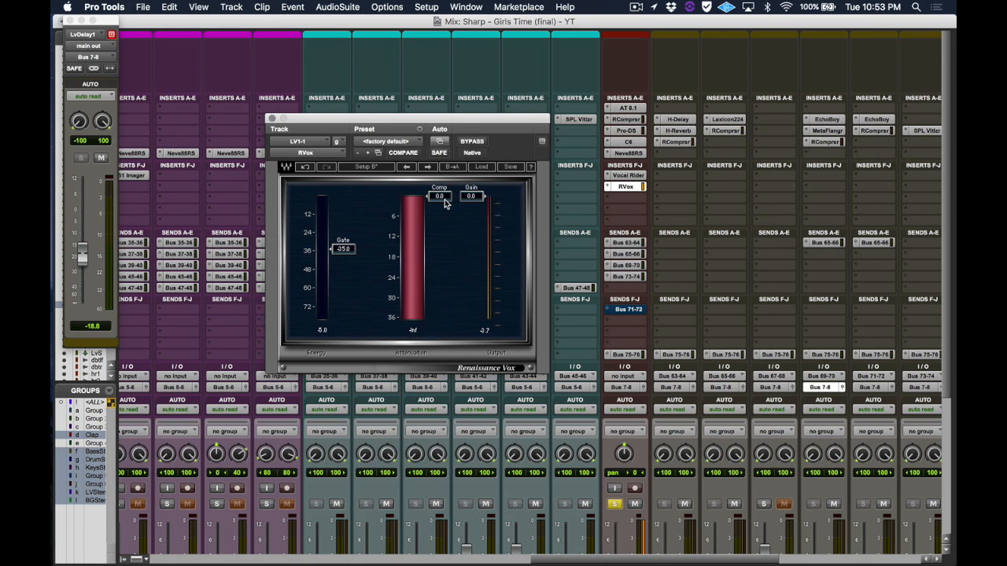
Set Setup B's compression to -5.0 and its output gain to -2.6 in RVox.
drag(445, 199, 444, 249)
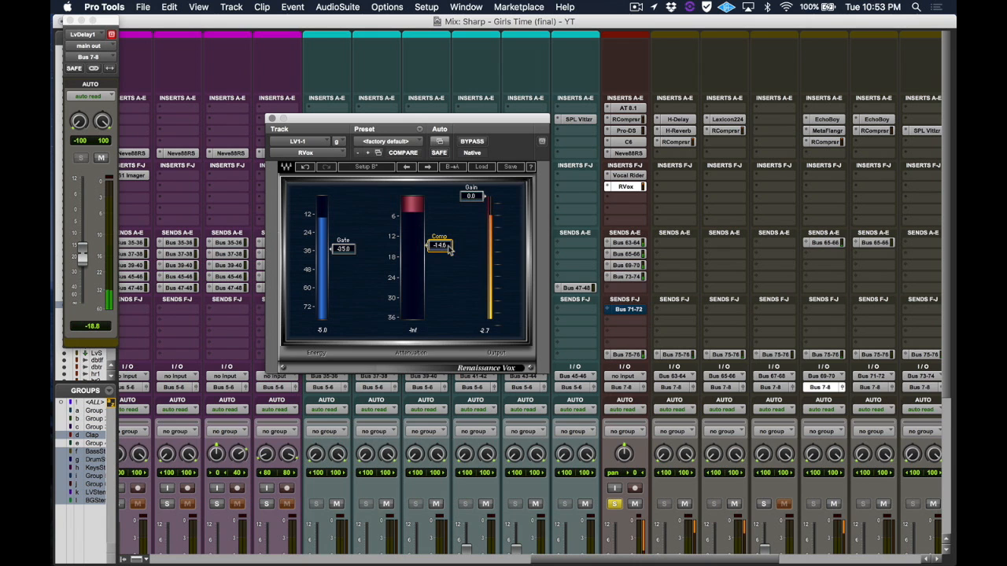
drag(440, 245, 441, 213)
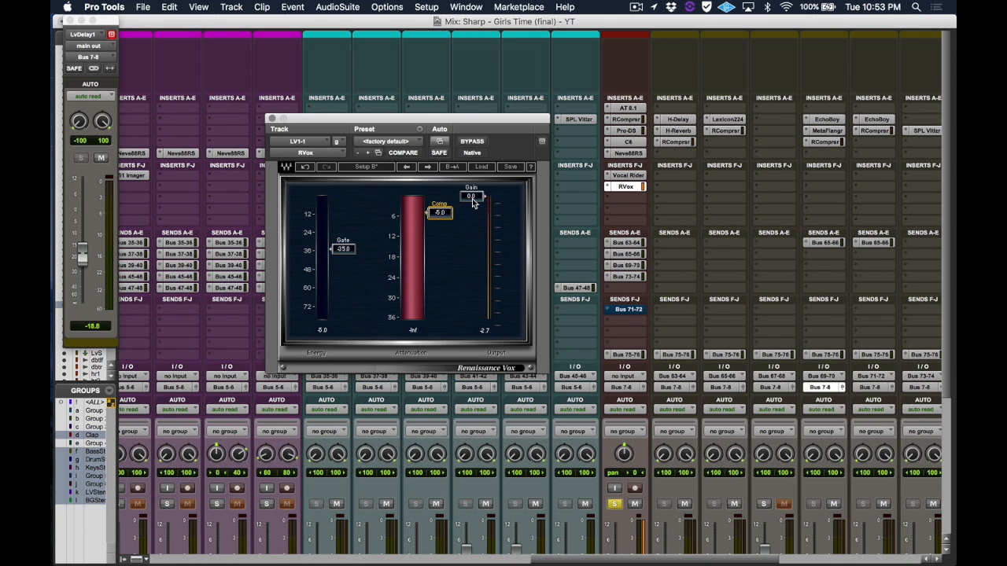
mouse_move(472, 202)
mouse_down()
mouse_move(473, 216)
mouse_move(473, 204)
mouse_up()
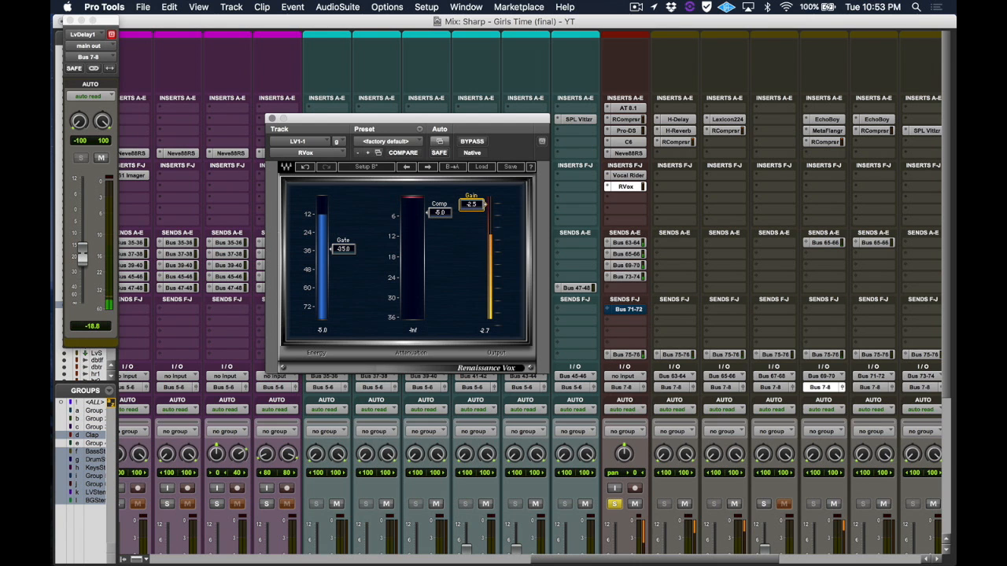
drag(473, 208, 473, 209)
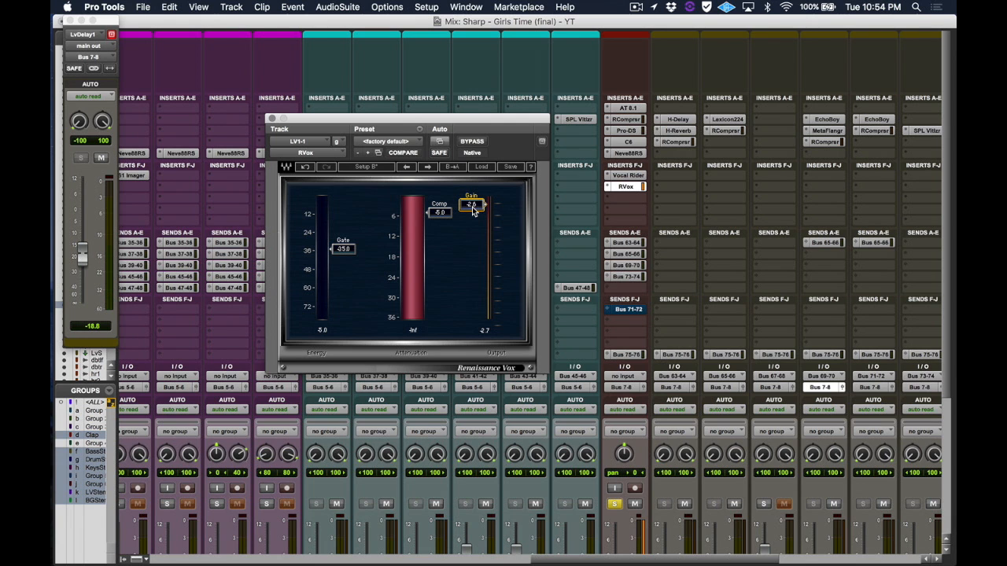
Compare Setup A and Setup B of RVox on the soloed vocal, ending on Setup A.
click(361, 171)
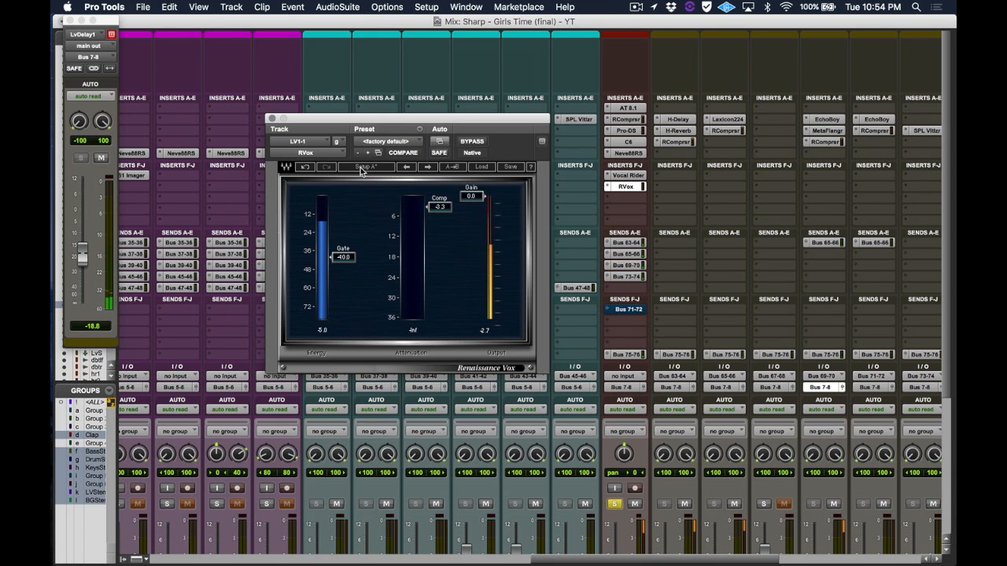
click(361, 171)
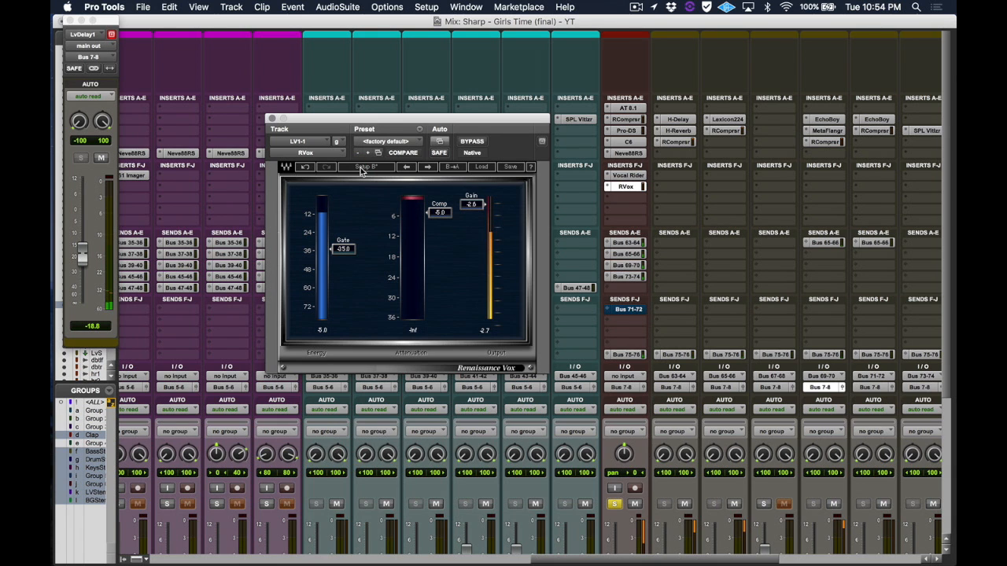
click(361, 171)
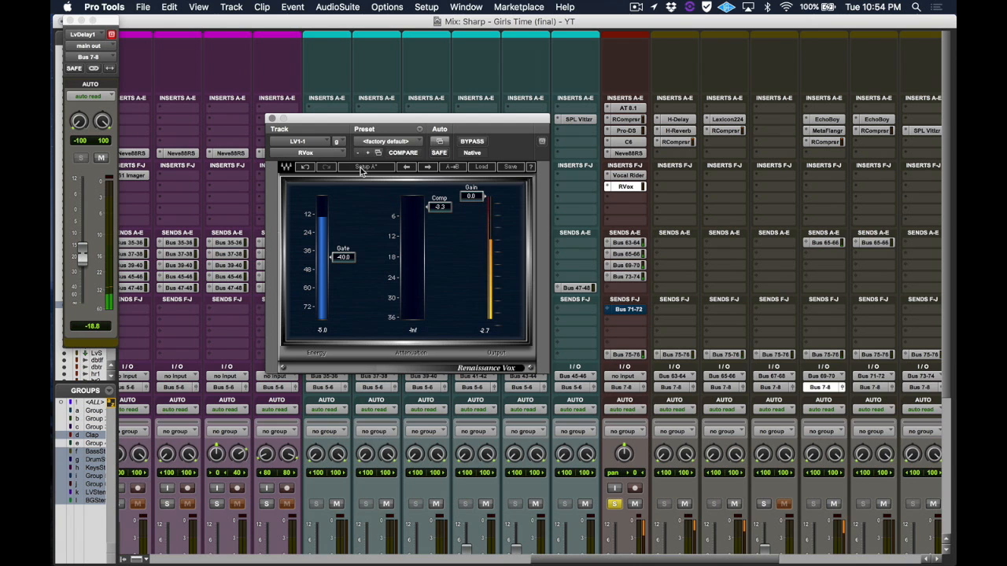
click(361, 171)
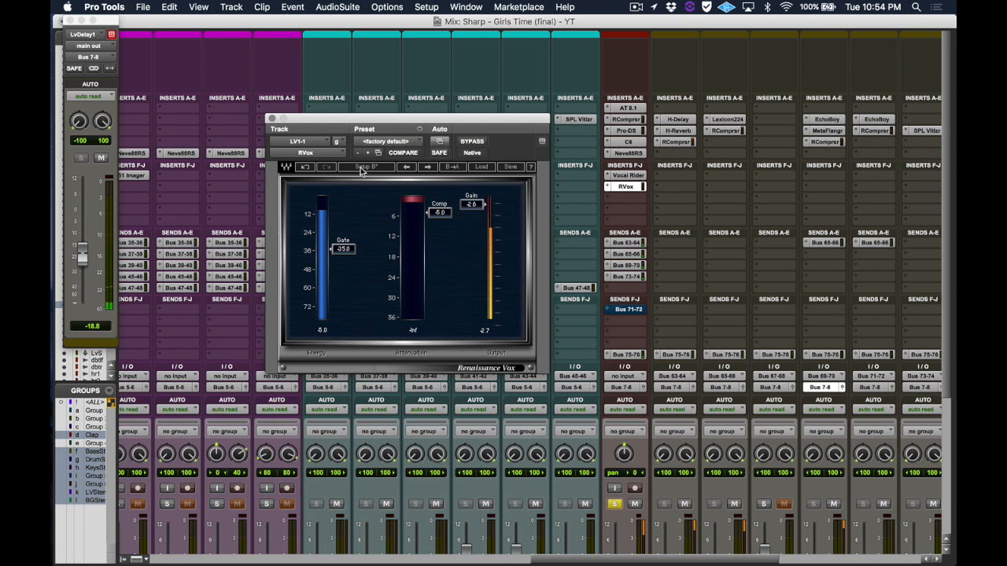
click(361, 171)
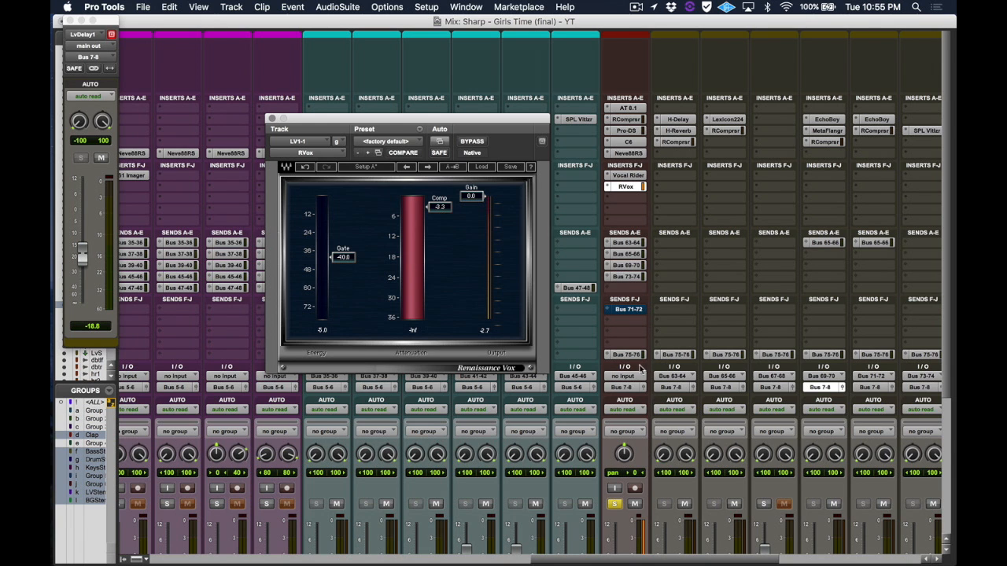
Unsolo the LV1-1 vocal track and compare RVox Setups A and B within the full mix, ending on Setup B.
click(613, 504)
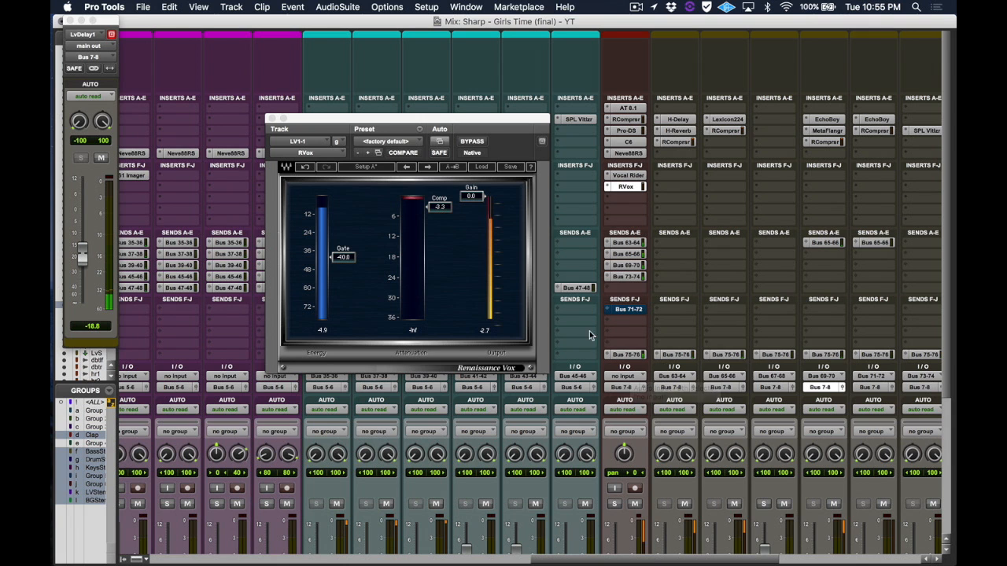
click(480, 167)
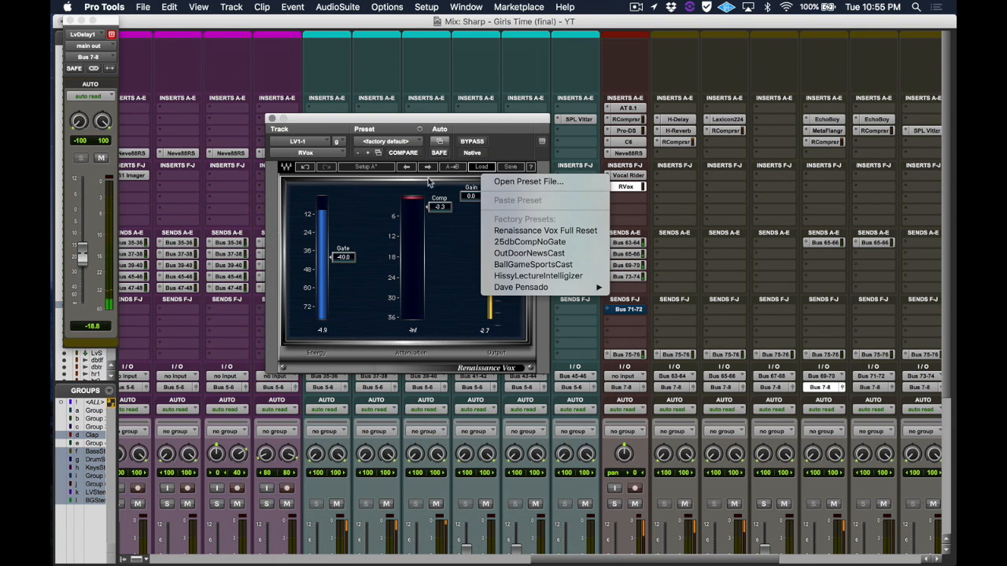
click(348, 168)
click(348, 168)
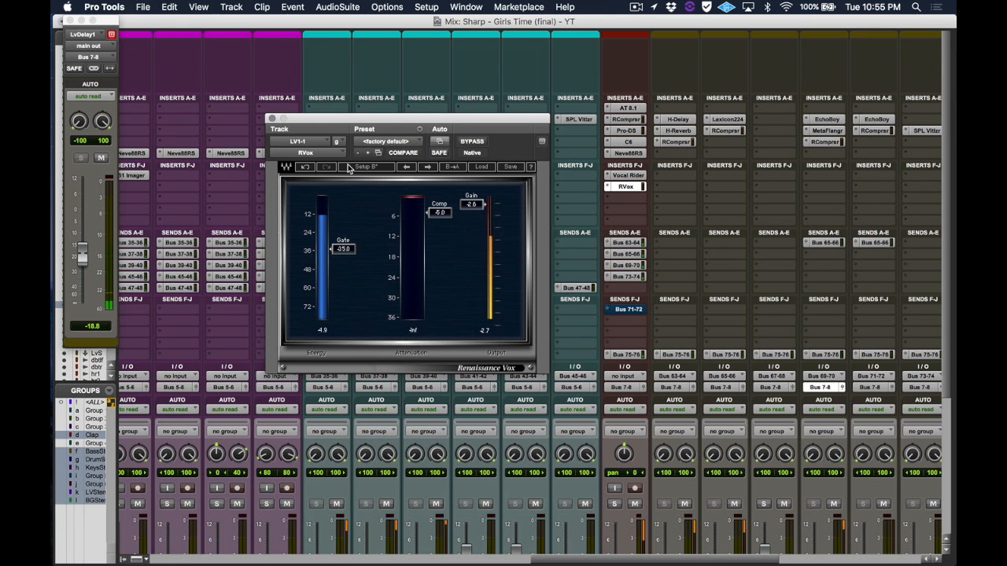
click(349, 167)
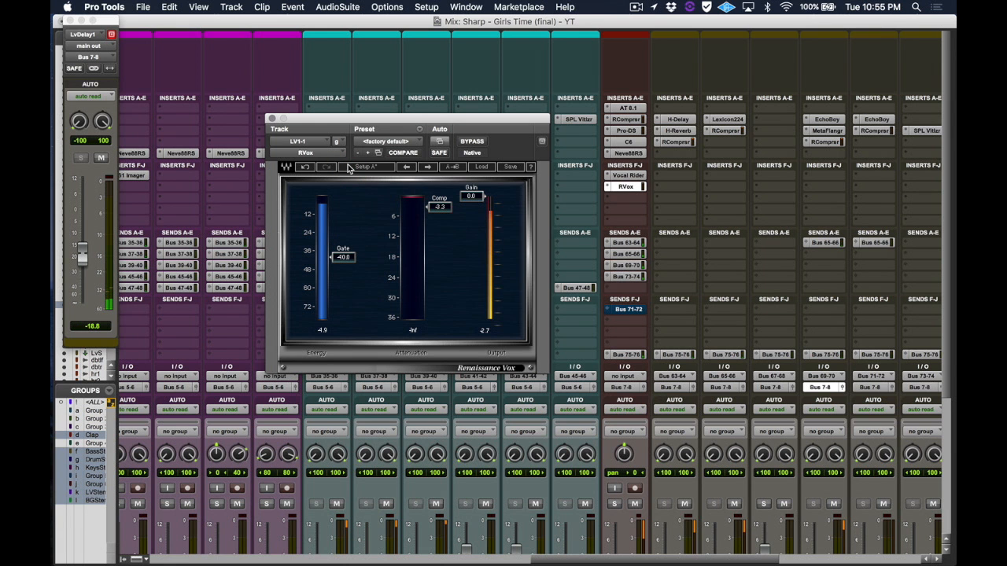
click(348, 169)
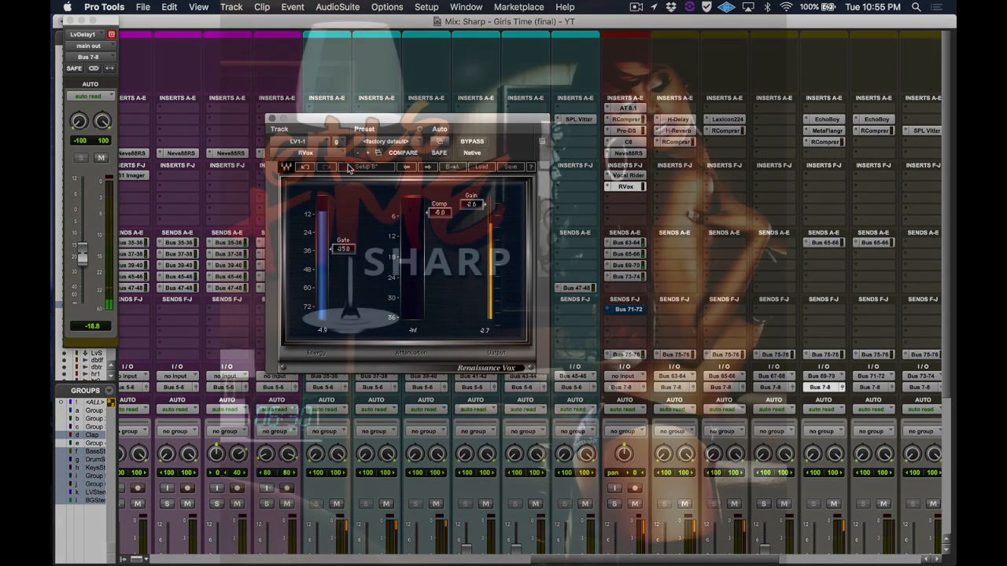